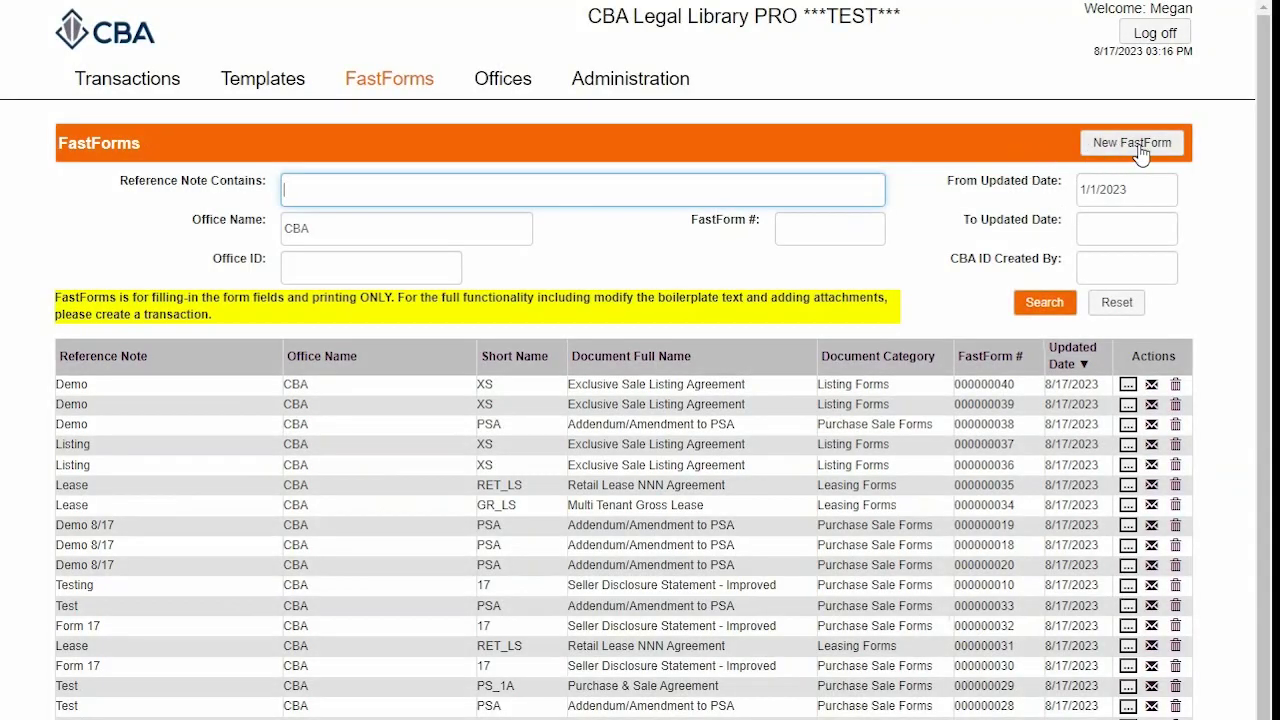
Create a new Exclusive Sale Listing Agreement (XS) FastForm from a 'listing' search with reference note 'Demo'
{"action": "left_click", "coordinate": [1138, 147]}
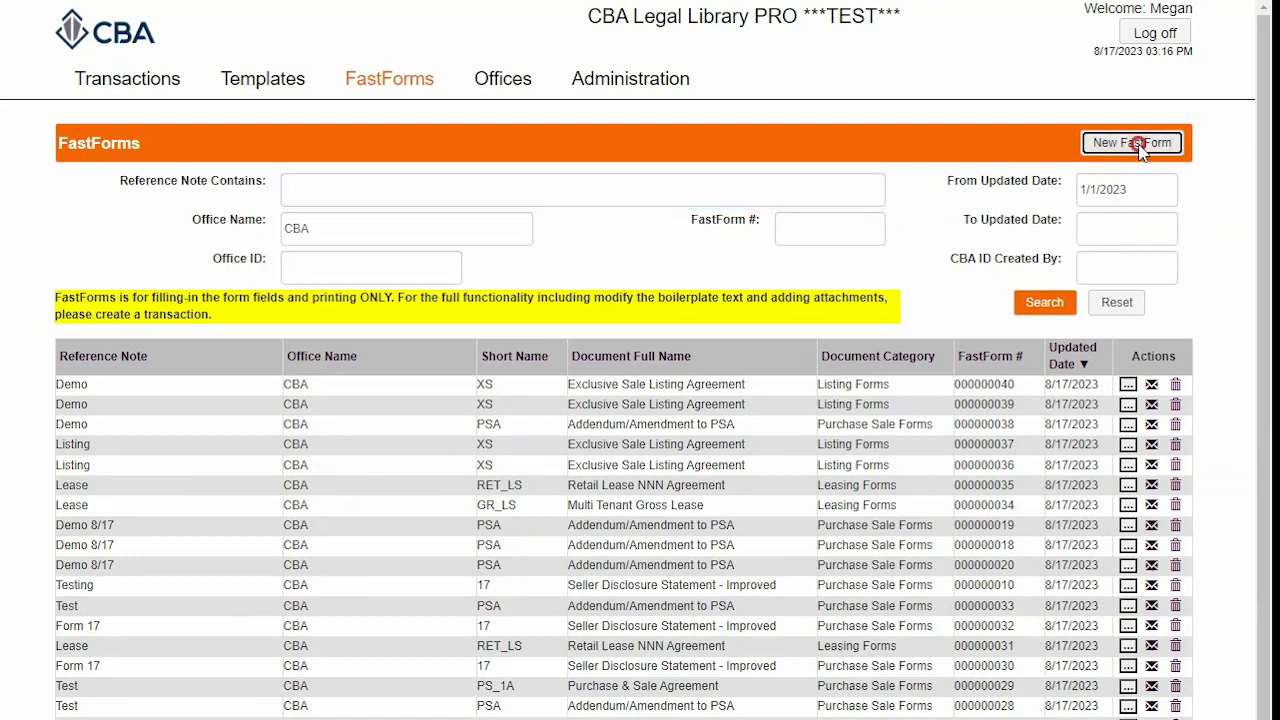
{"action": "type", "text": "l"}
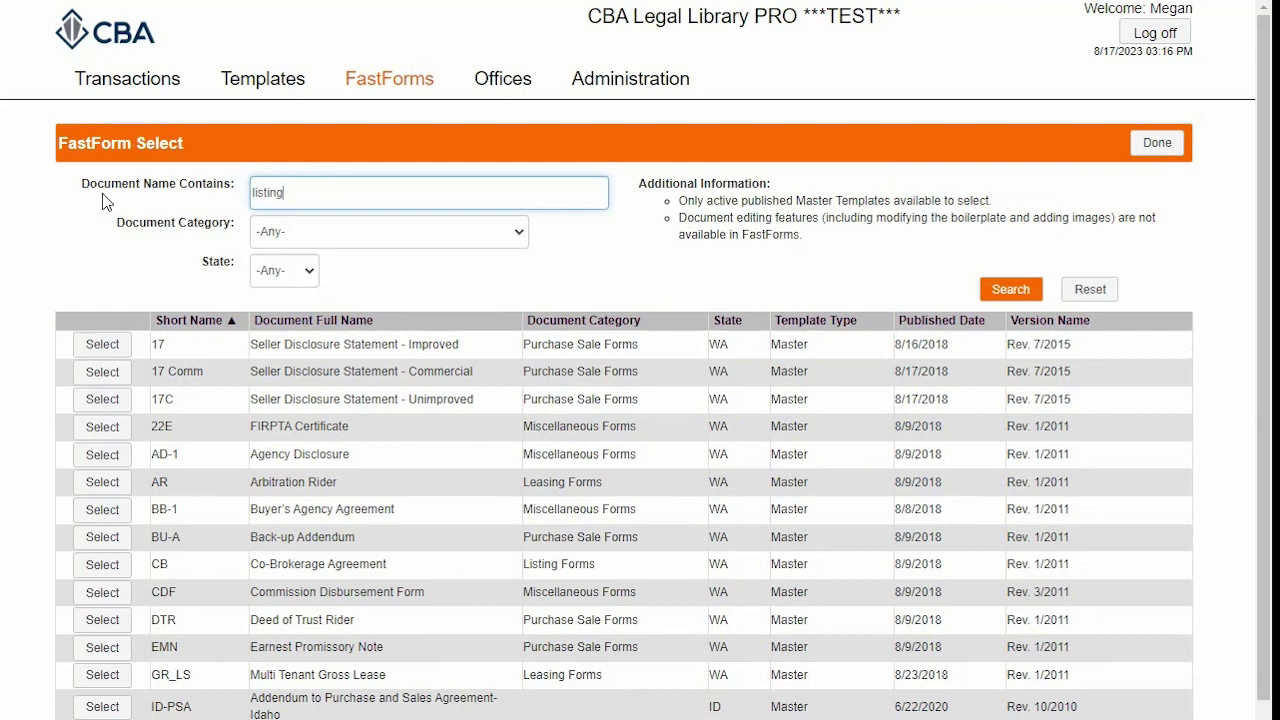
{"action": "type", "text": "isting"}
{"action": "key", "text": "Return"}
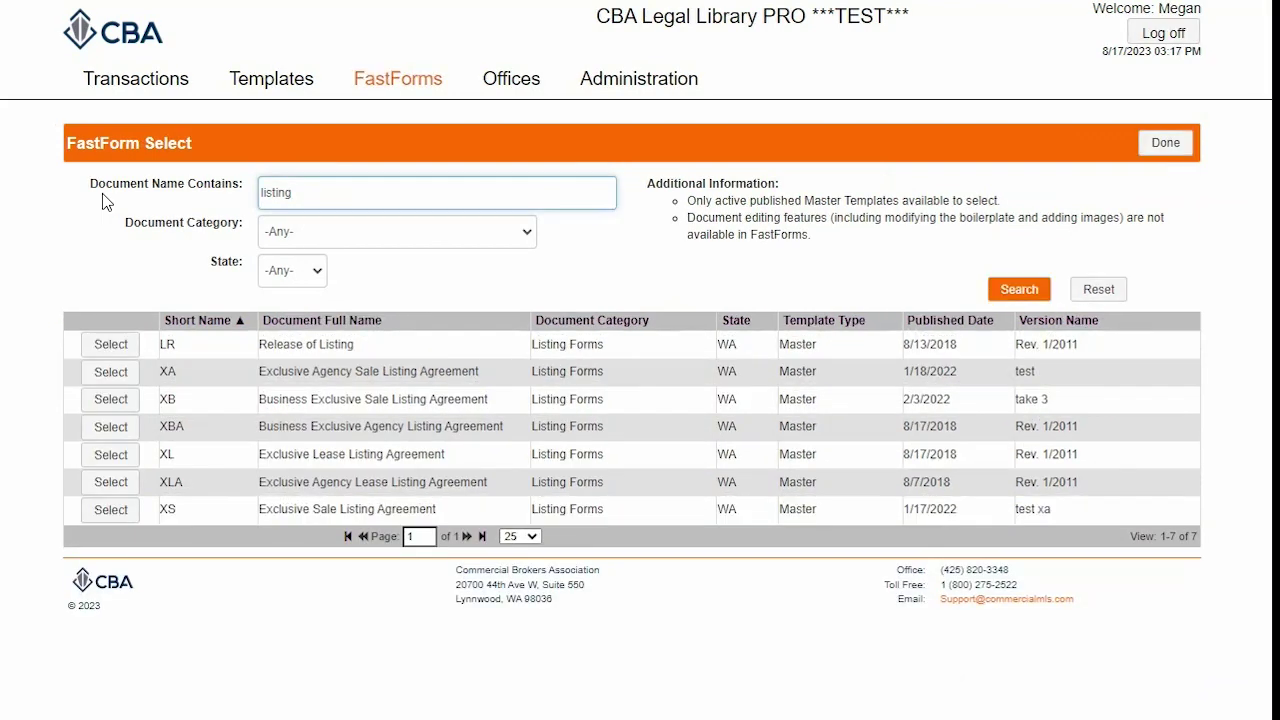
{"action": "left_click", "coordinate": [110, 513]}
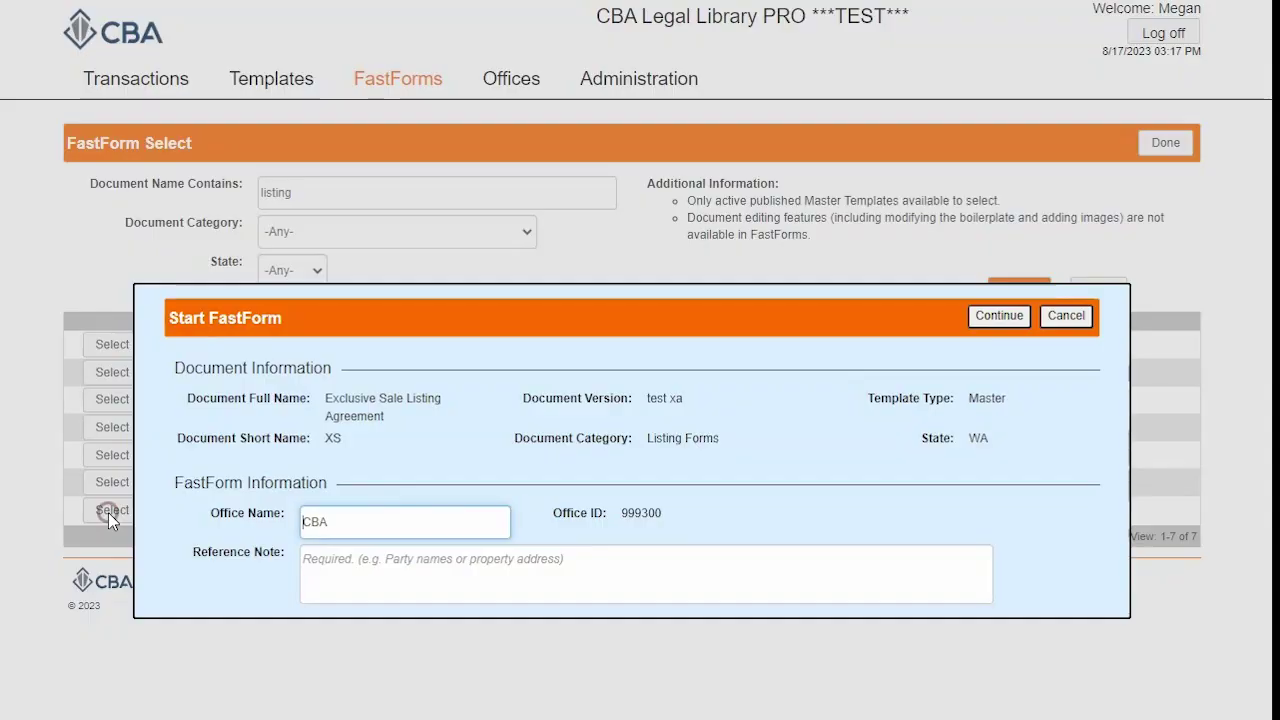
{"action": "left_click", "coordinate": [309, 557]}
{"action": "type", "text": "Demo"}
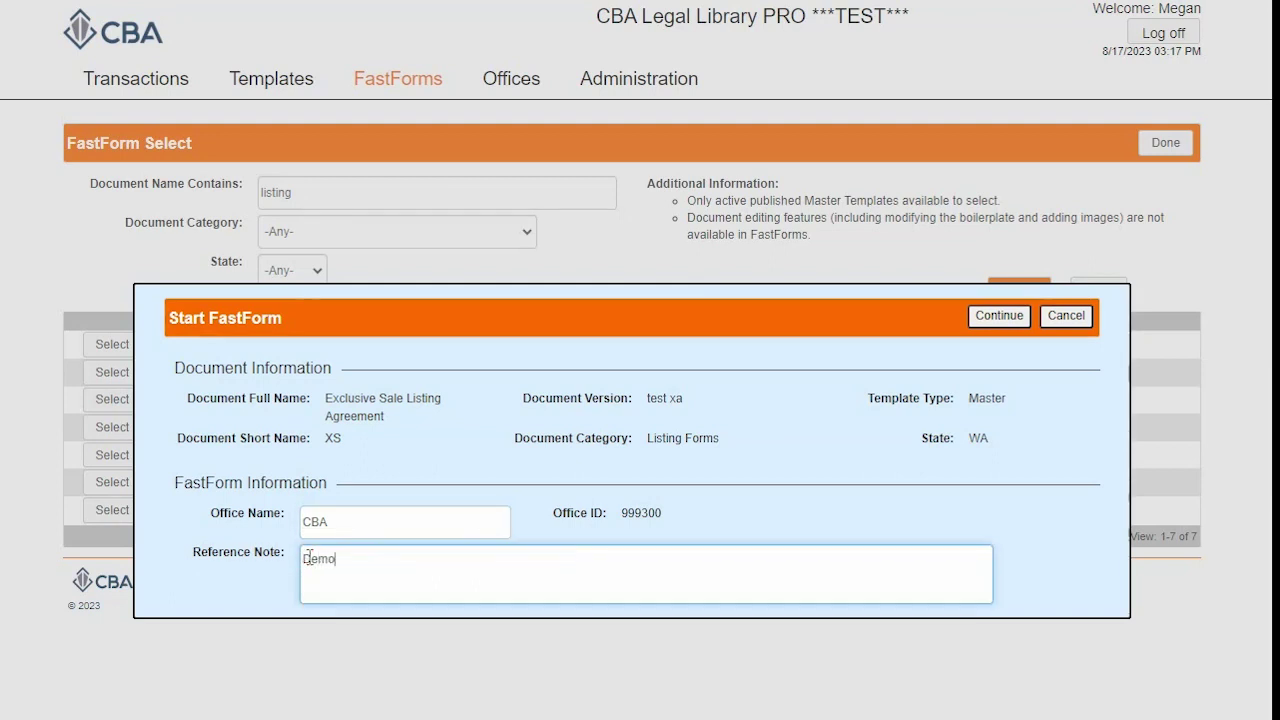
{"action": "left_click", "coordinate": [999, 316]}
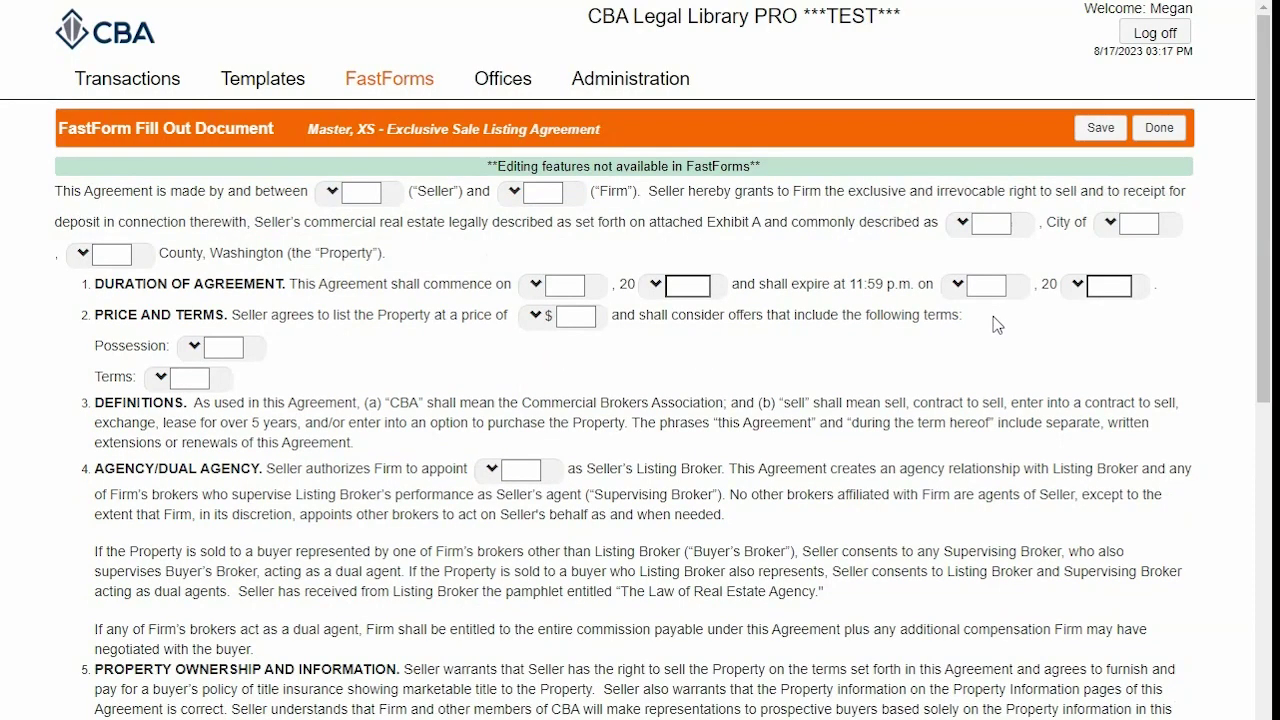
Enter the Seller and Firm parties, property 123 Test St, Lynnwood, in Snohomish County
{"action": "left_click", "coordinate": [364, 191]}
{"action": "type", "text": "Seller"}
{"action": "key", "text": "Tab"}
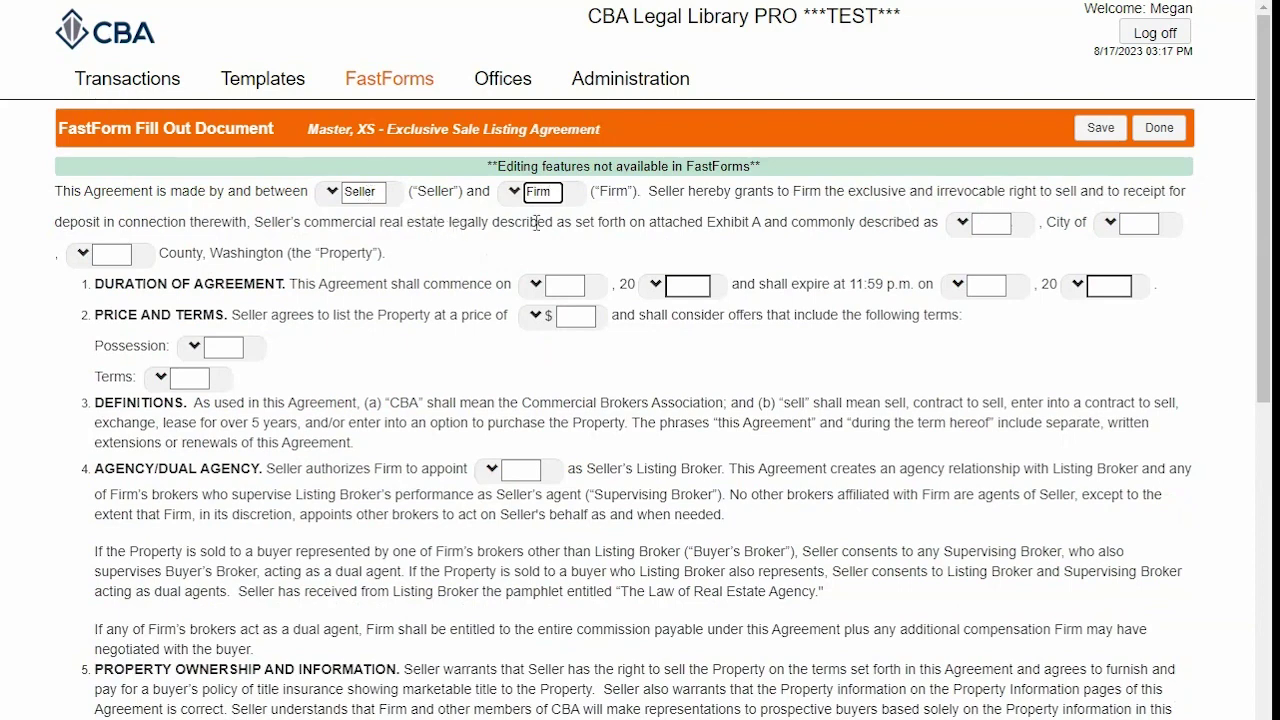
{"action": "left_click", "coordinate": [998, 226]}
{"action": "type", "text": "123 Tes"}
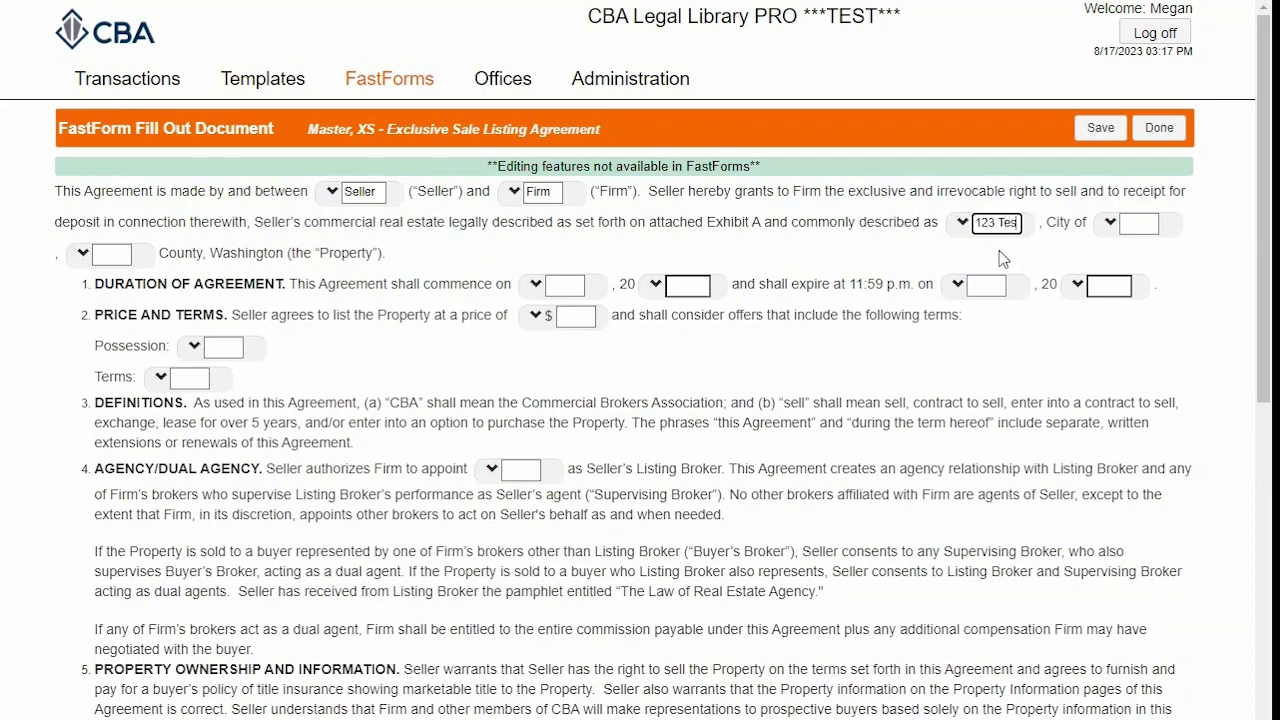
{"action": "type", "text": "t StLynnwood"}
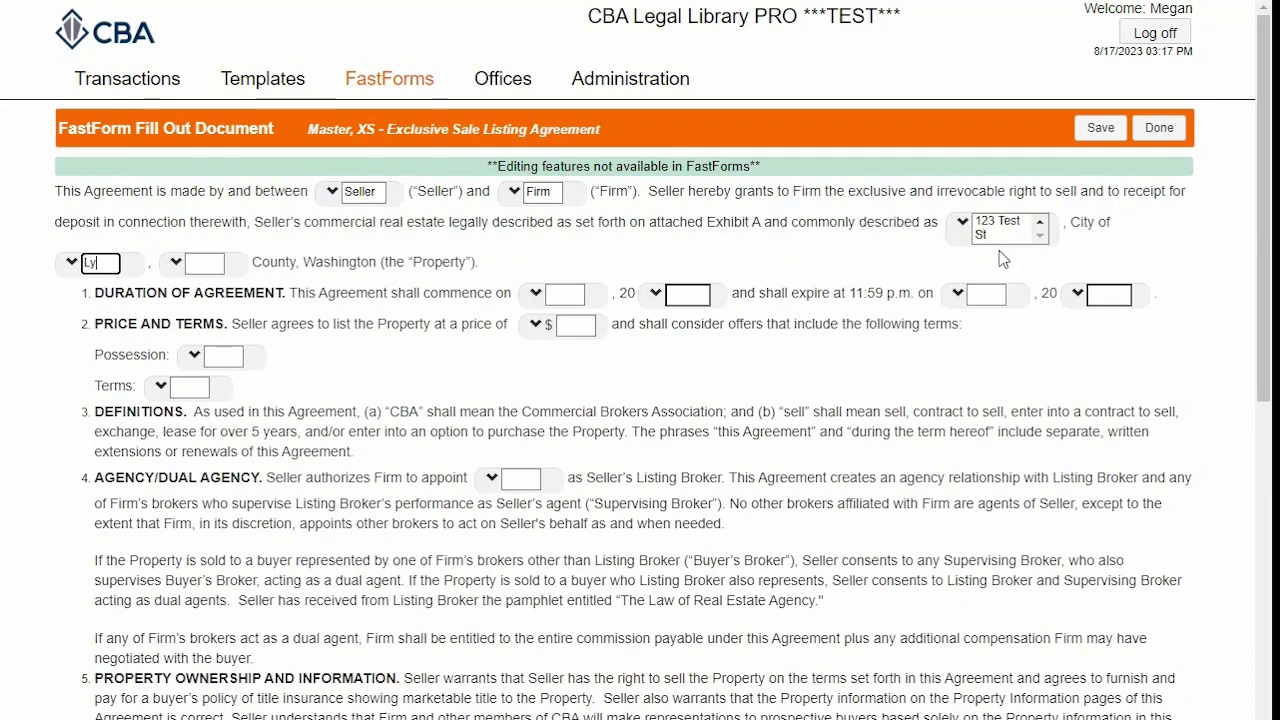
{"action": "key", "text": "Tab"}
{"action": "type", "text": "Snohomish"}
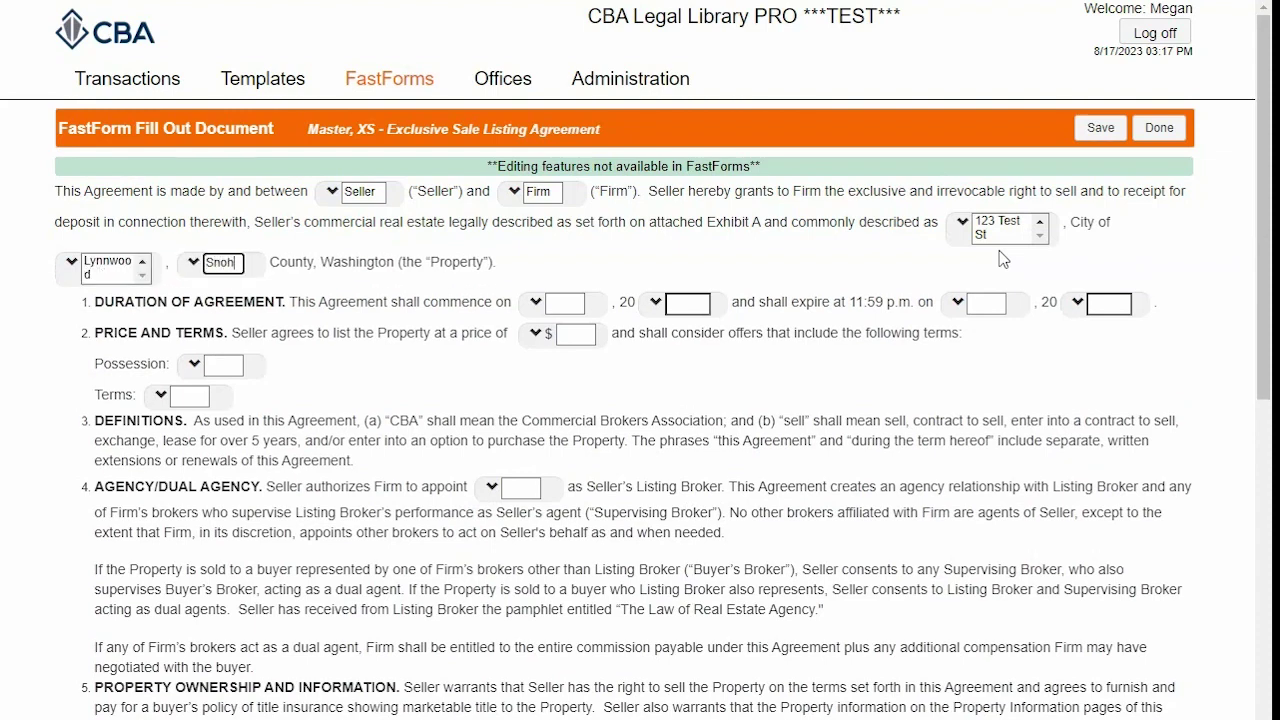
Paste three lorem ipsum paragraphs into the Terms field
{"action": "left_click", "coordinate": [160, 397]}
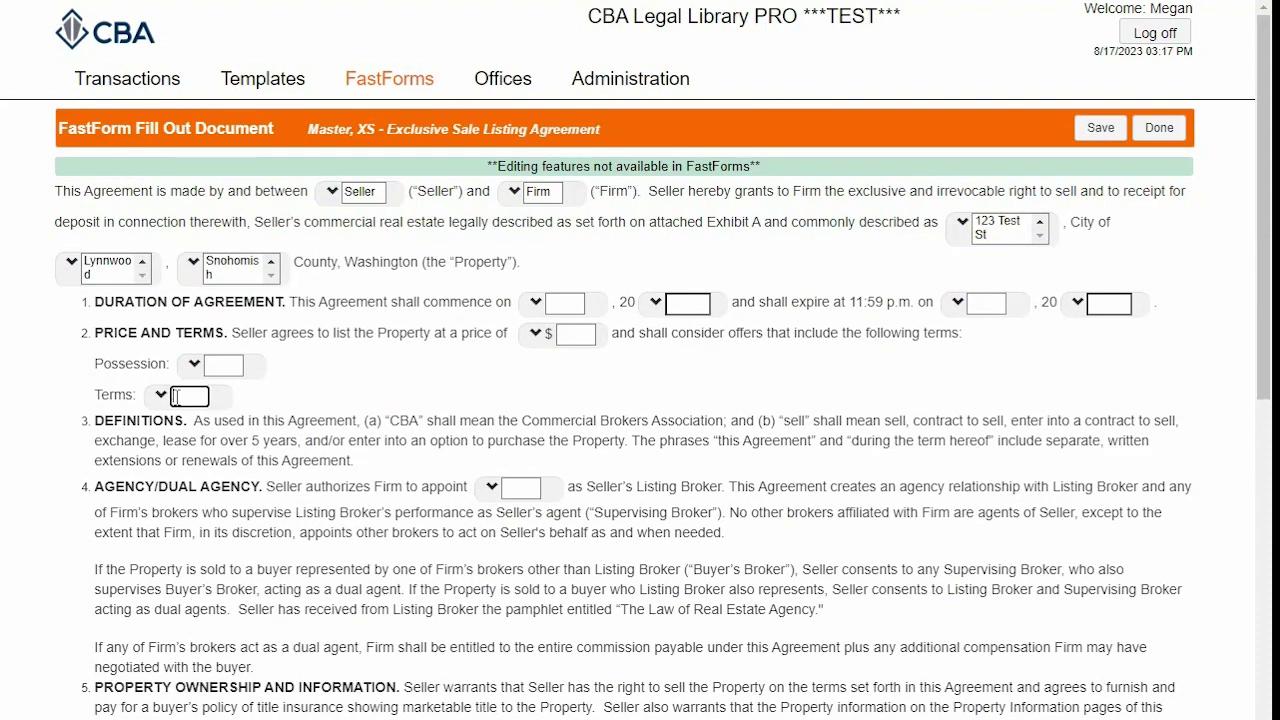
{"action": "type", "text": "Lorem ipsum dolor sit amet, consectetur adipiscing elit, sed do eiusmod tempor incididunt ut labore et dolore magna aliqua. Ut enim ad minim veniam, quis nostrud exercitation ullamco laboris nisi ut aliquip ex ea commodo consequat. Duis aute irure dolor in reprehenderit in voluptate velit esse cillum dolore eu fugiat nulla pariatur. Excepteur sint occaecat cupidatat non proident, sunt in culpa qui officia deserunt mollit anim id est laborum"}
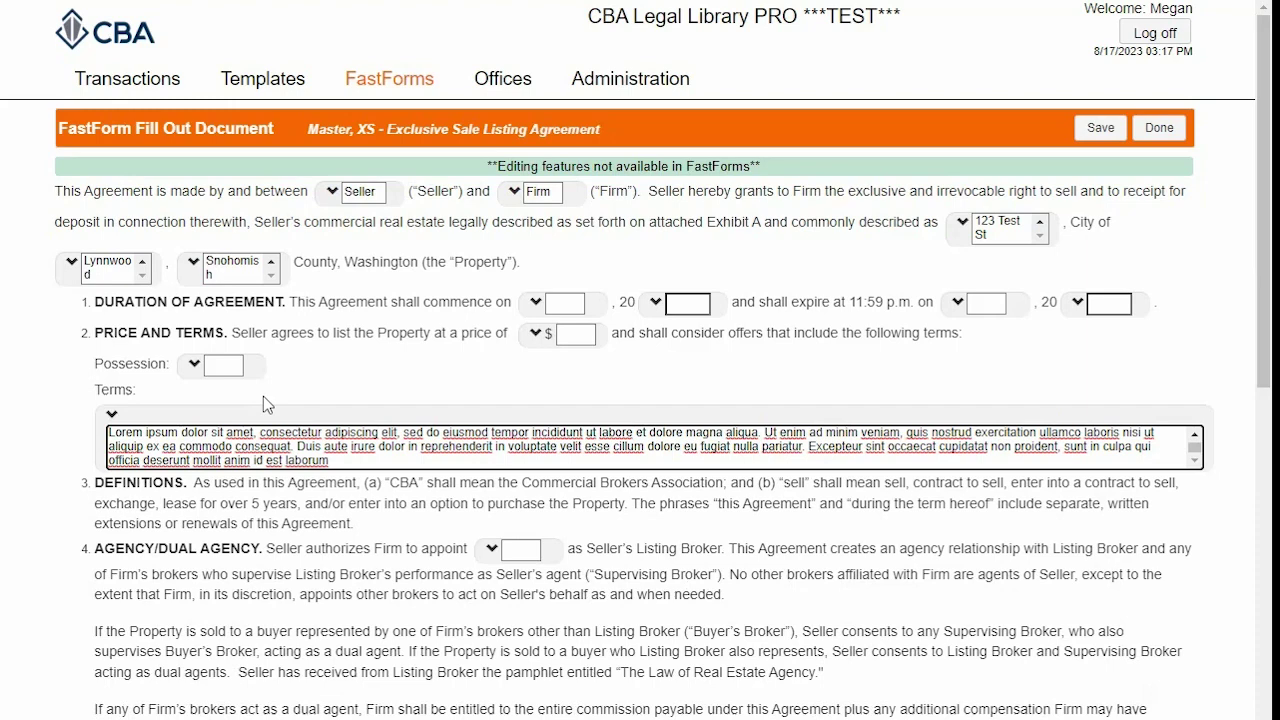
{"action": "key", "text": "Return"}
{"action": "key", "text": "Return"}
{"action": "type", "text": "Lorem ipsum dolor sit amet, consectetur adipiscing elit, sed do eiusmod tempor incididunt ut labore et dolore magna aliqua. Ut enim ad minim veniam, quis nostrud exercitation ullamco laboris nisi ut aliquip ex ea commodo consequat. Duis aute irure dolor in reprehenderit in voluptate velit esse cillum dolore eu fugiat nulla pariatur. Excepteur sint occaecat cupidatat non proident, sunt in culpa qui officia deserunt mollit anim id est laborum"}
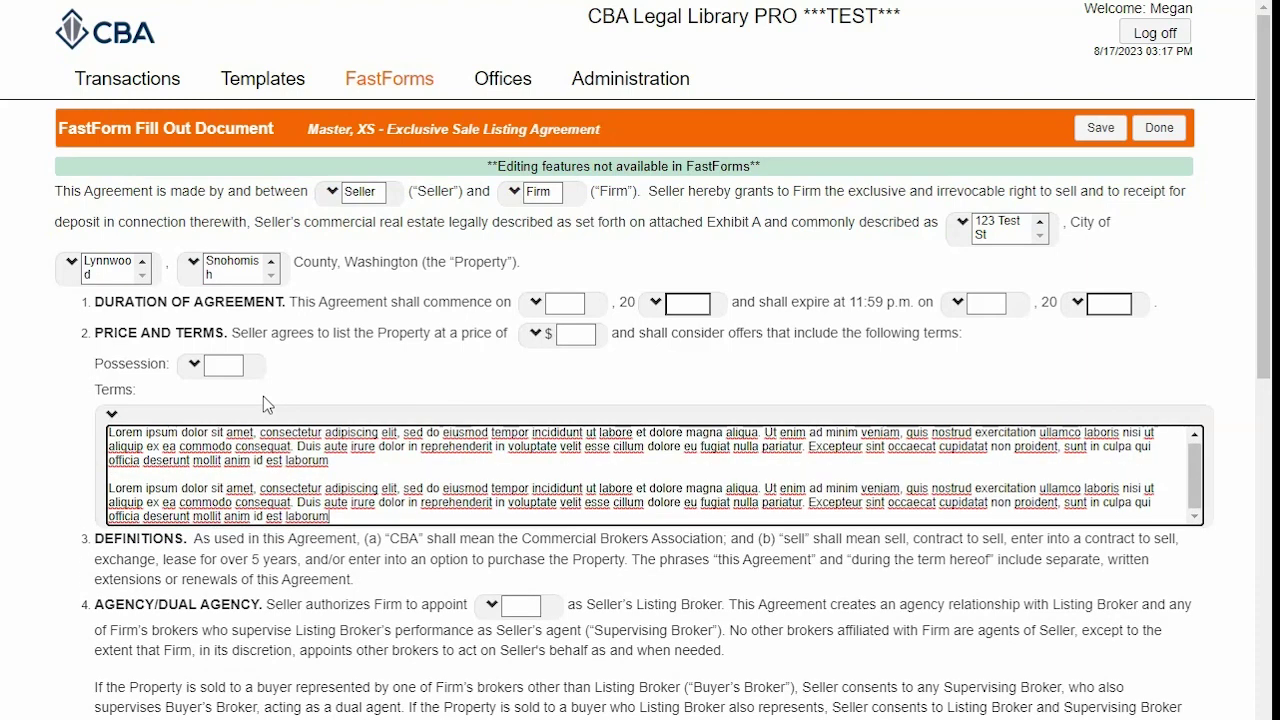
{"action": "key", "text": "Return"}
{"action": "key", "text": "Return"}
{"action": "type", "text": "Lorem ipsum dolor sit amet, consectetur adipiscing elit, sed do eiusmod tempor incididunt ut labore et dolore magna aliqua. Ut enim ad minim veniam, quis nostrud exercitation ullamco laboris nisi ut aliquip ex ea commodo consequat. Duis aute irure dolor in reprehenderit in voluptate velit esse cillum dolore eu fugiat nulla pariatur. Excepteur sint occaecat cupidatat non proident, sunt in culpa qui officia deserunt mollit anim id est laborum"}
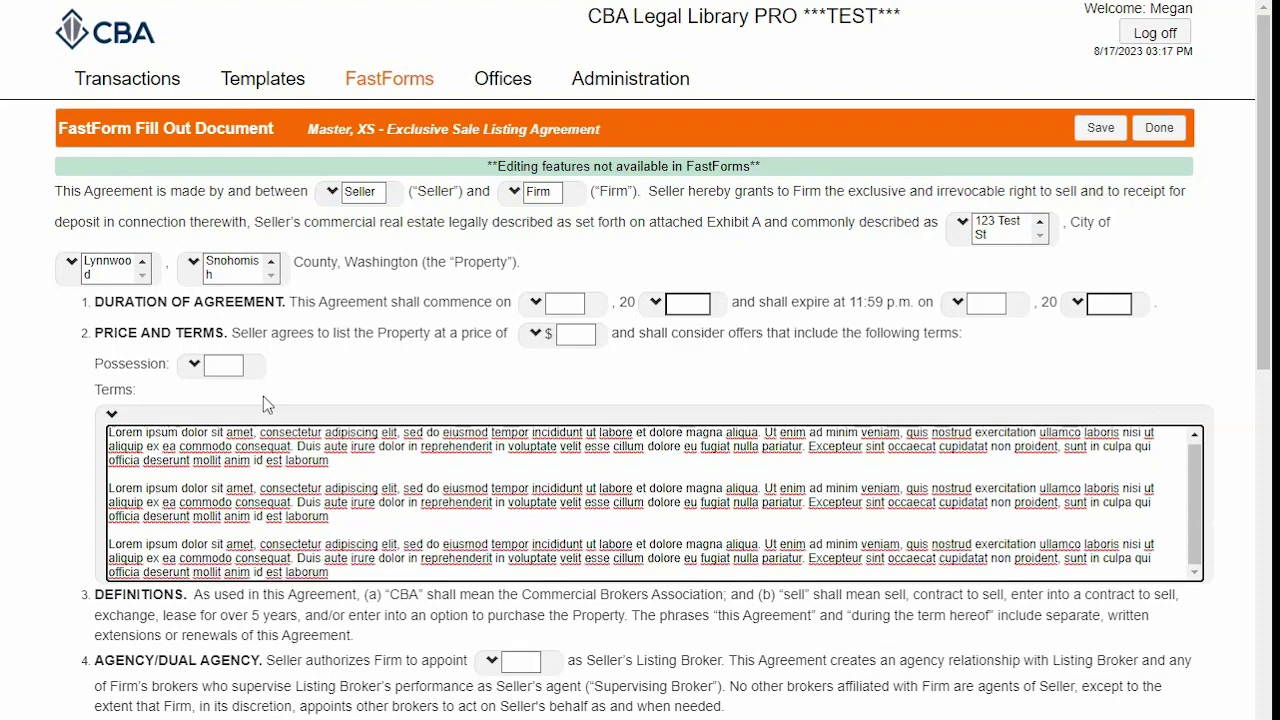
{"action": "left_click", "coordinate": [446, 385]}
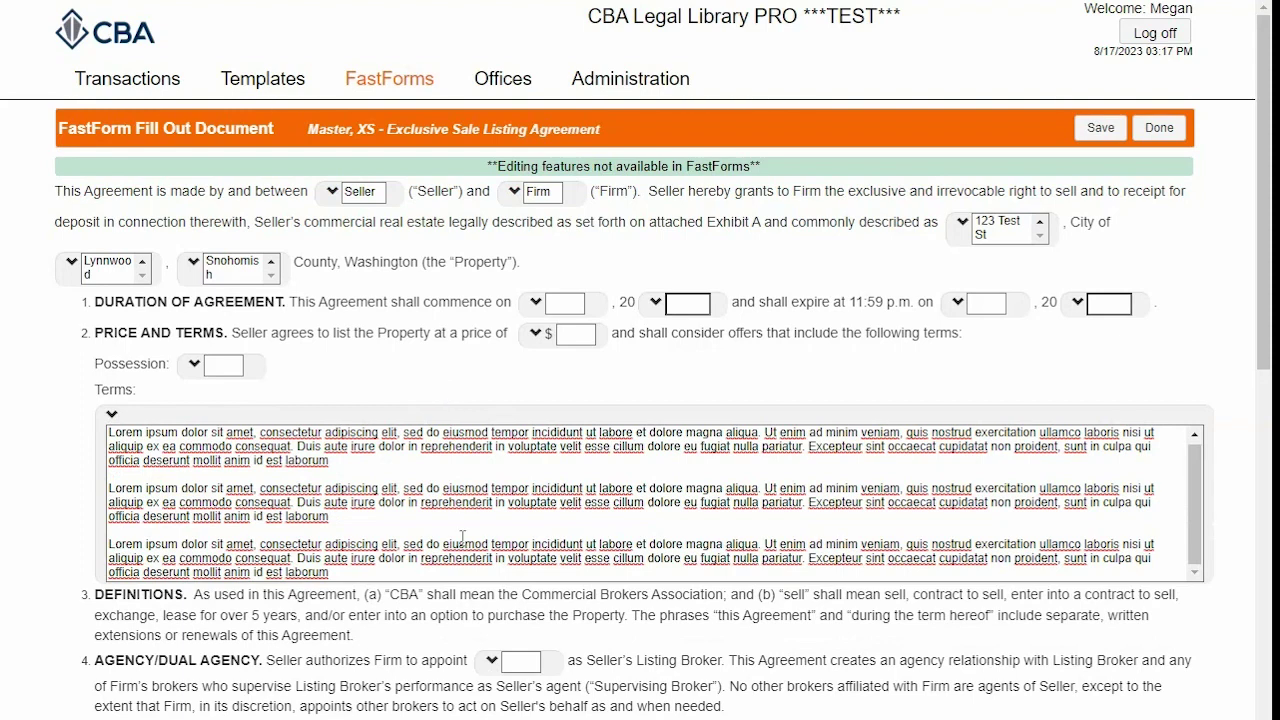
Save the agreement and preview the final form as a PDF
{"action": "left_click", "coordinate": [1100, 130]}
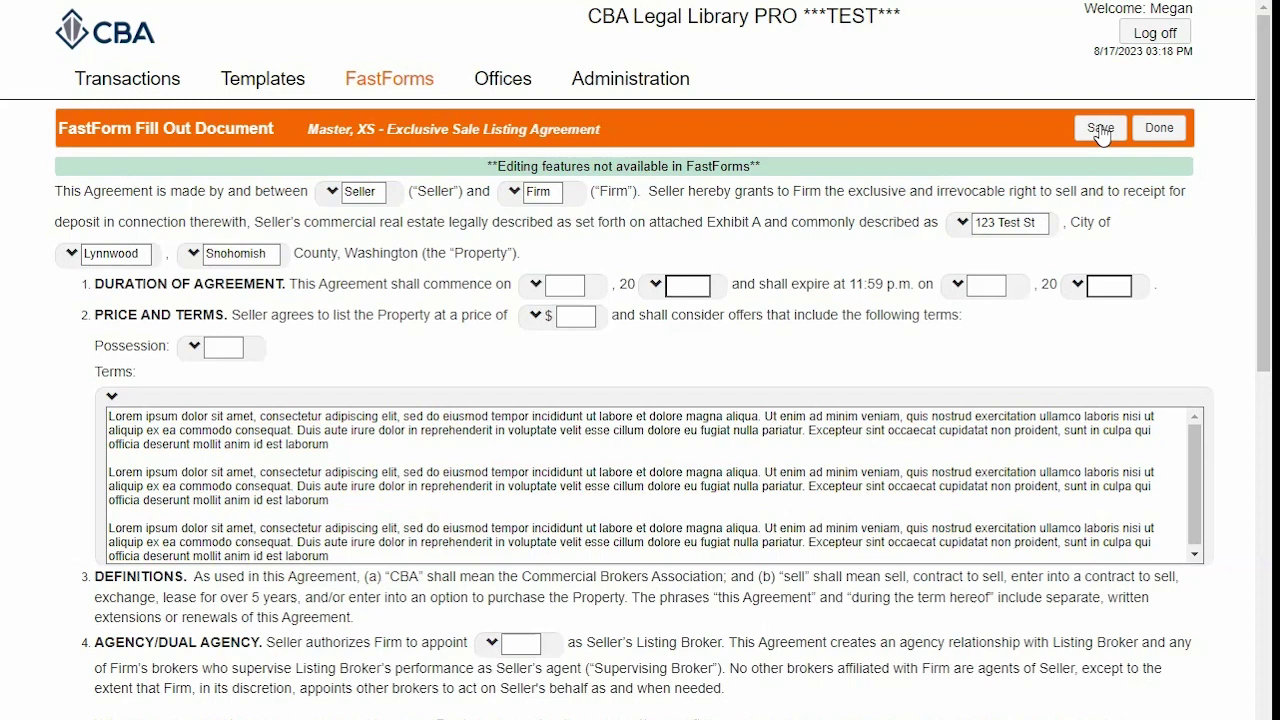
{"action": "left_click", "coordinate": [1160, 129]}
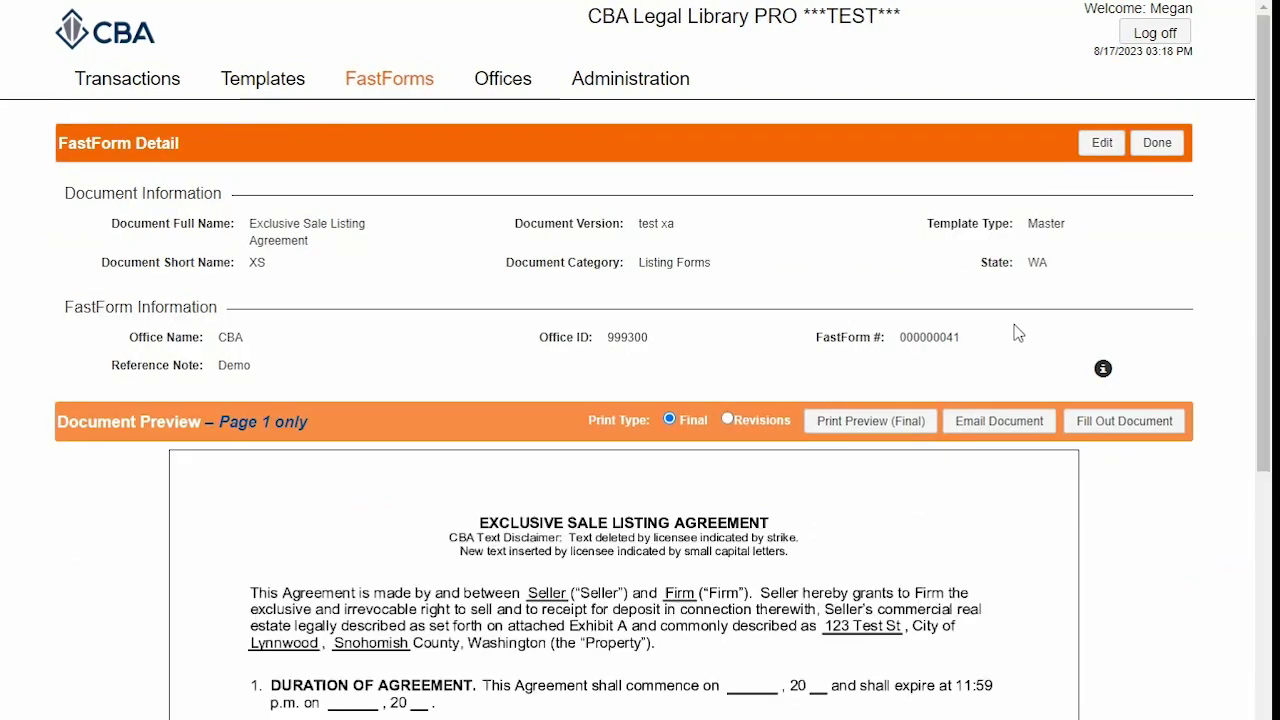
{"action": "left_click", "coordinate": [846, 424]}
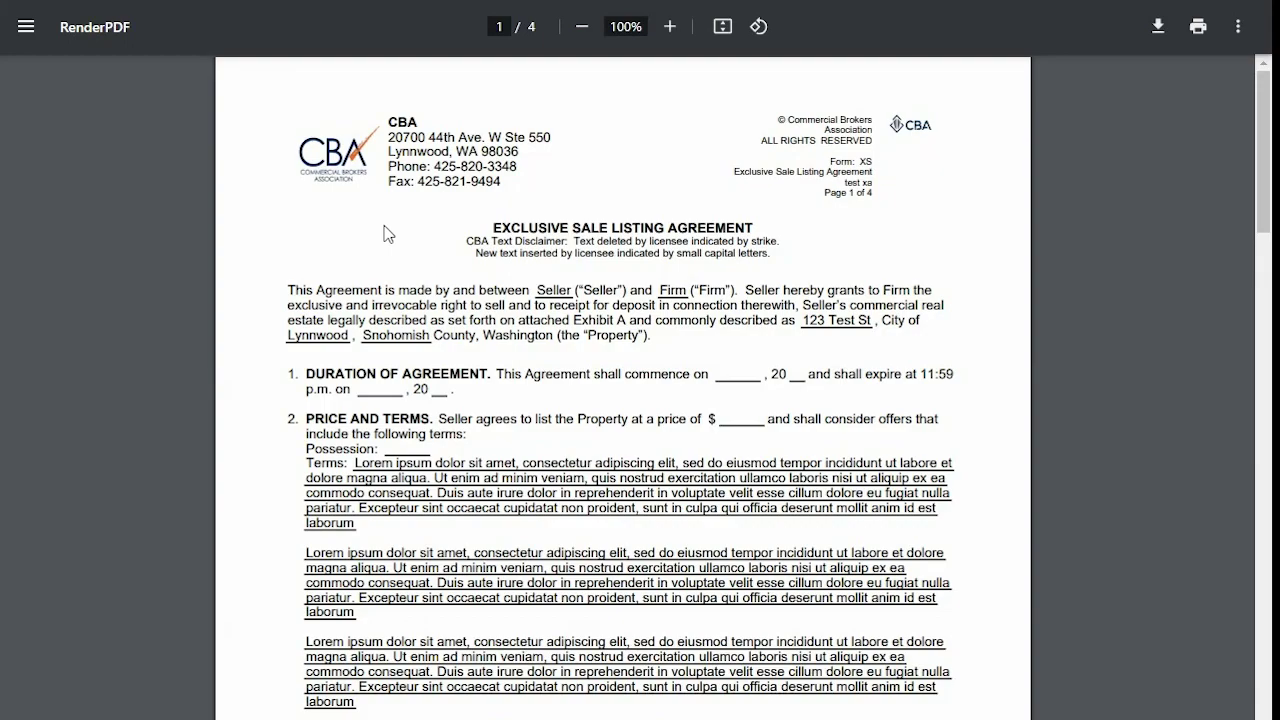
{"action": "scroll", "coordinate": [462, 300], "scroll_direction": "down", "scroll_amount": 5}
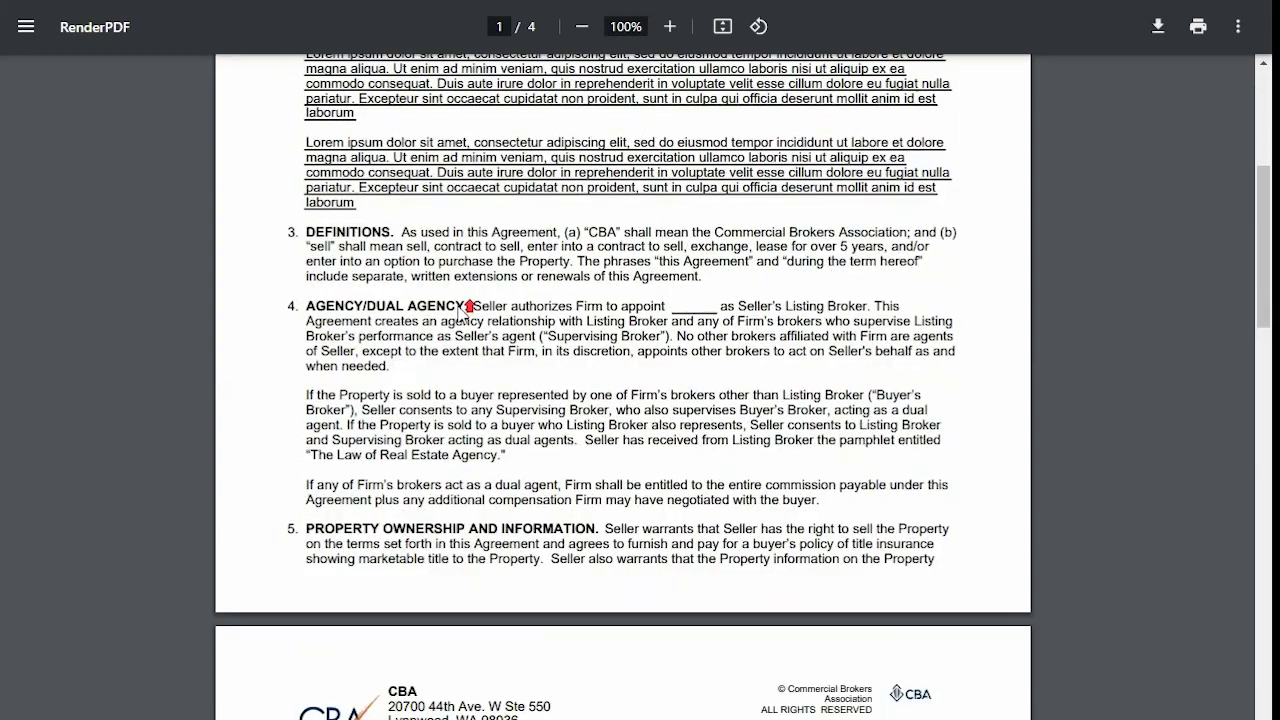
{"action": "scroll", "coordinate": [466, 310], "scroll_direction": "up", "scroll_amount": 6}
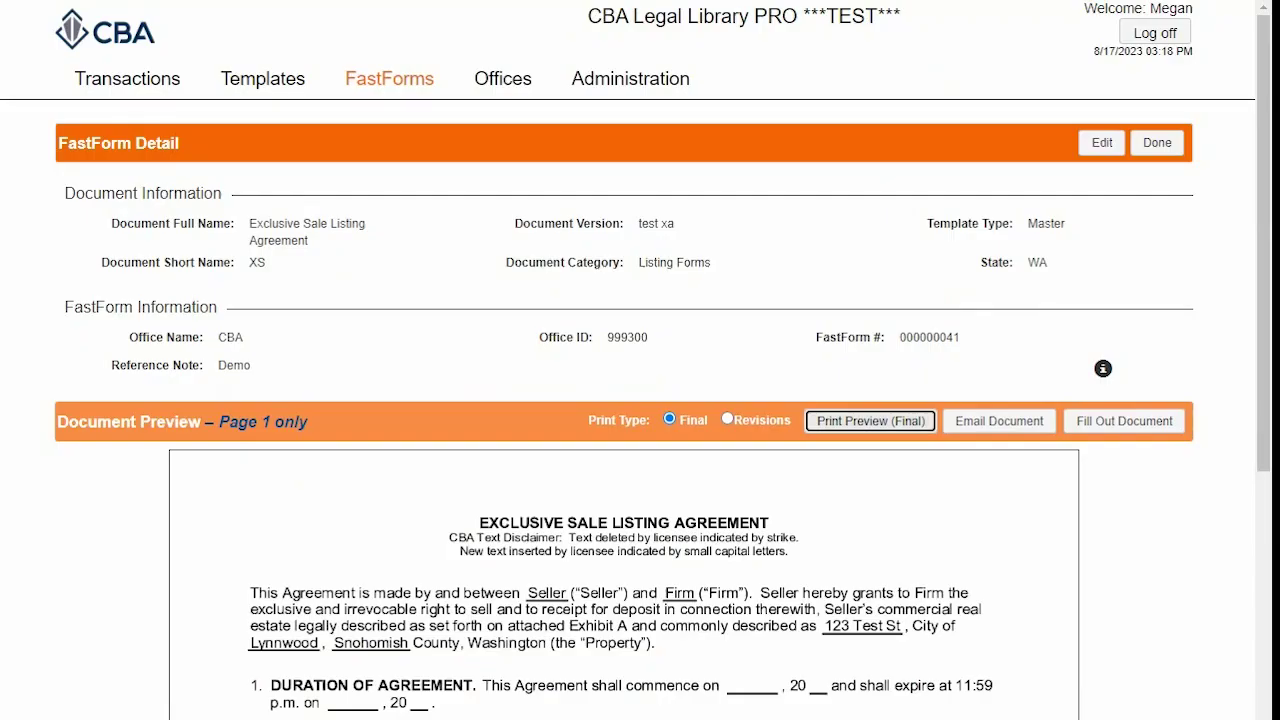
Switch the print type to Revisions, preview the marked-up PDF, and choose Email Document
{"action": "left_click", "coordinate": [728, 419]}
{"action": "left_click", "coordinate": [841, 432]}
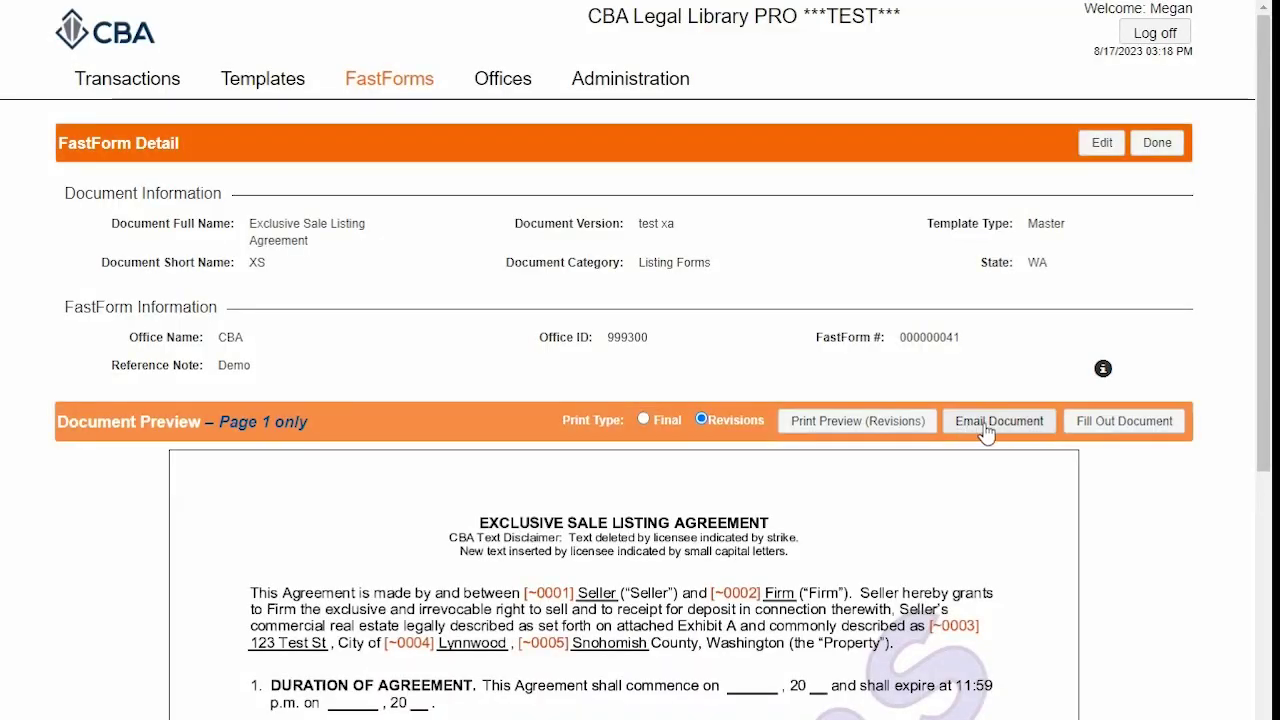
{"action": "left_click", "coordinate": [984, 423]}
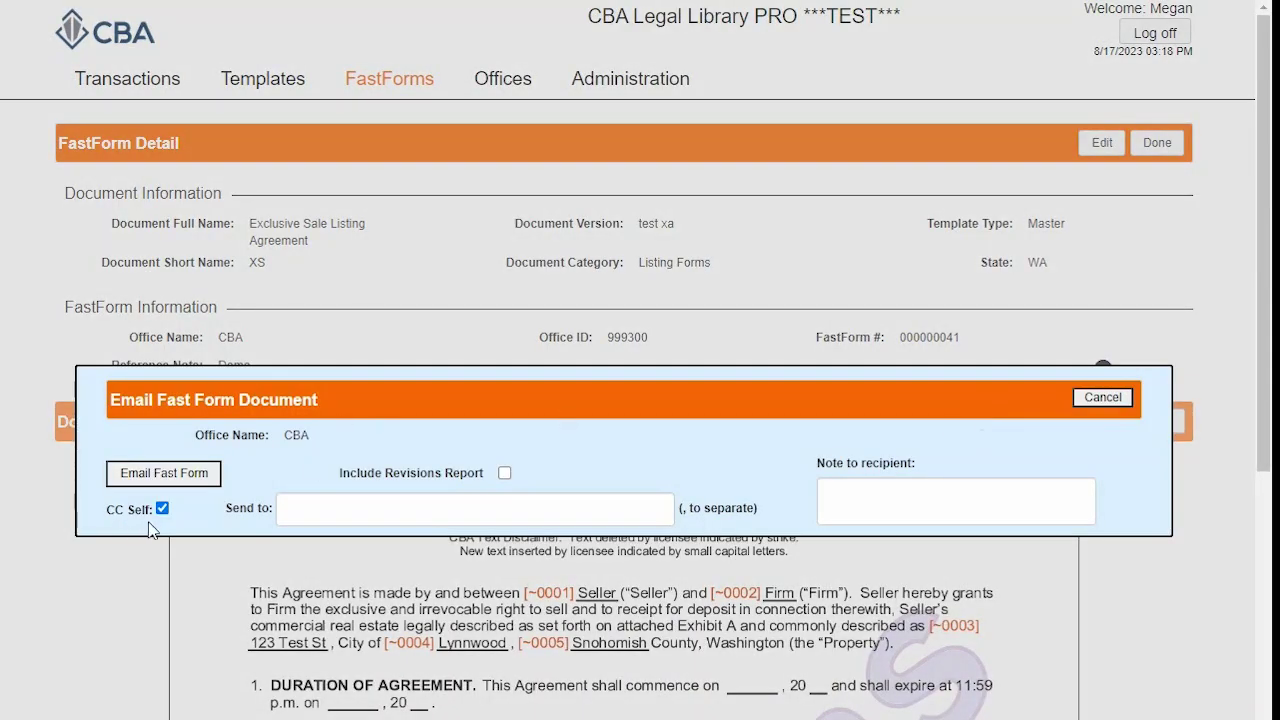
Email the FastForm to your own suggested address with the revisions report and the note 'Note'
{"action": "left_click", "coordinate": [295, 506]}
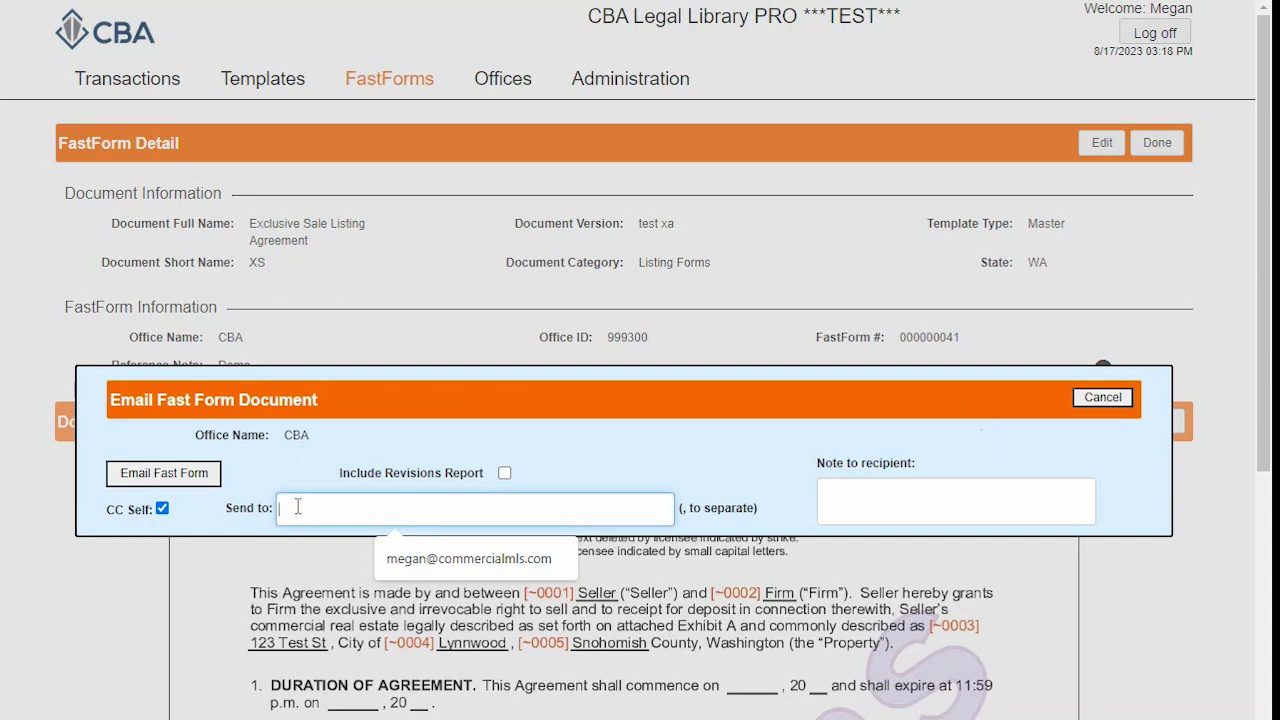
{"action": "left_click", "coordinate": [423, 557]}
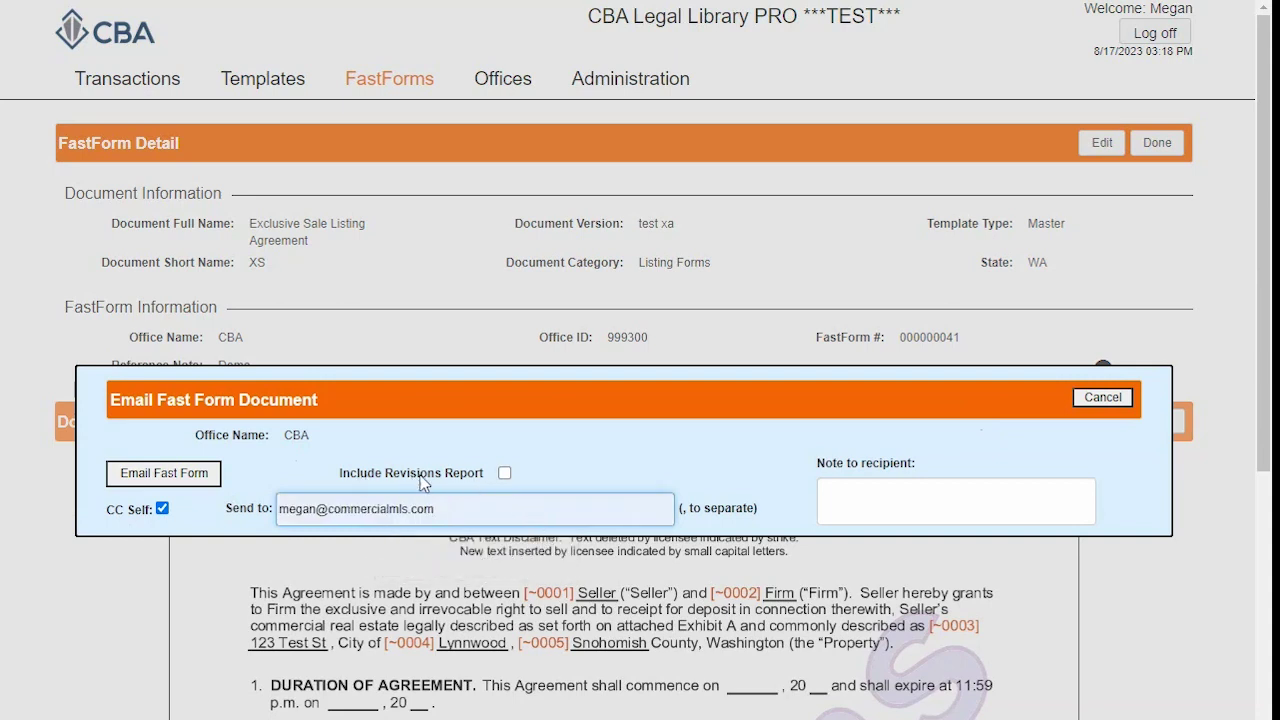
{"action": "left_click", "coordinate": [504, 473]}
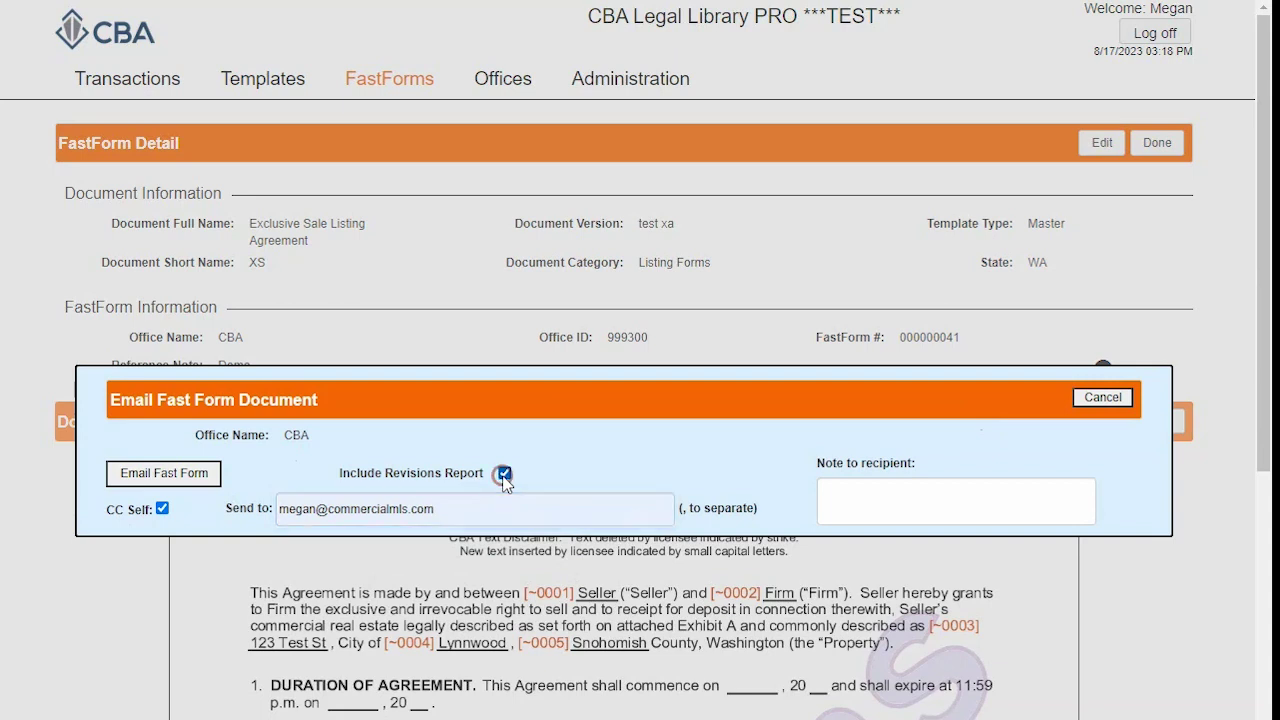
{"action": "left_click", "coordinate": [900, 489]}
{"action": "type", "text": "Note"}
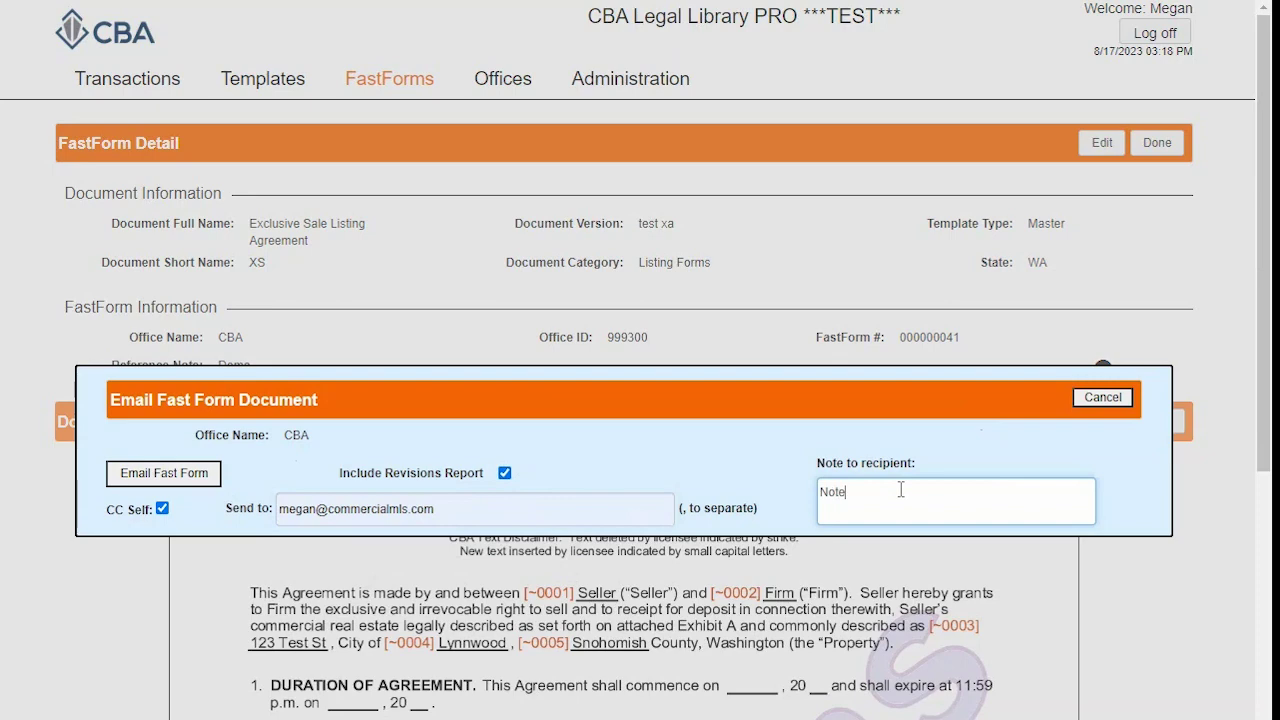
{"action": "left_click", "coordinate": [180, 481]}
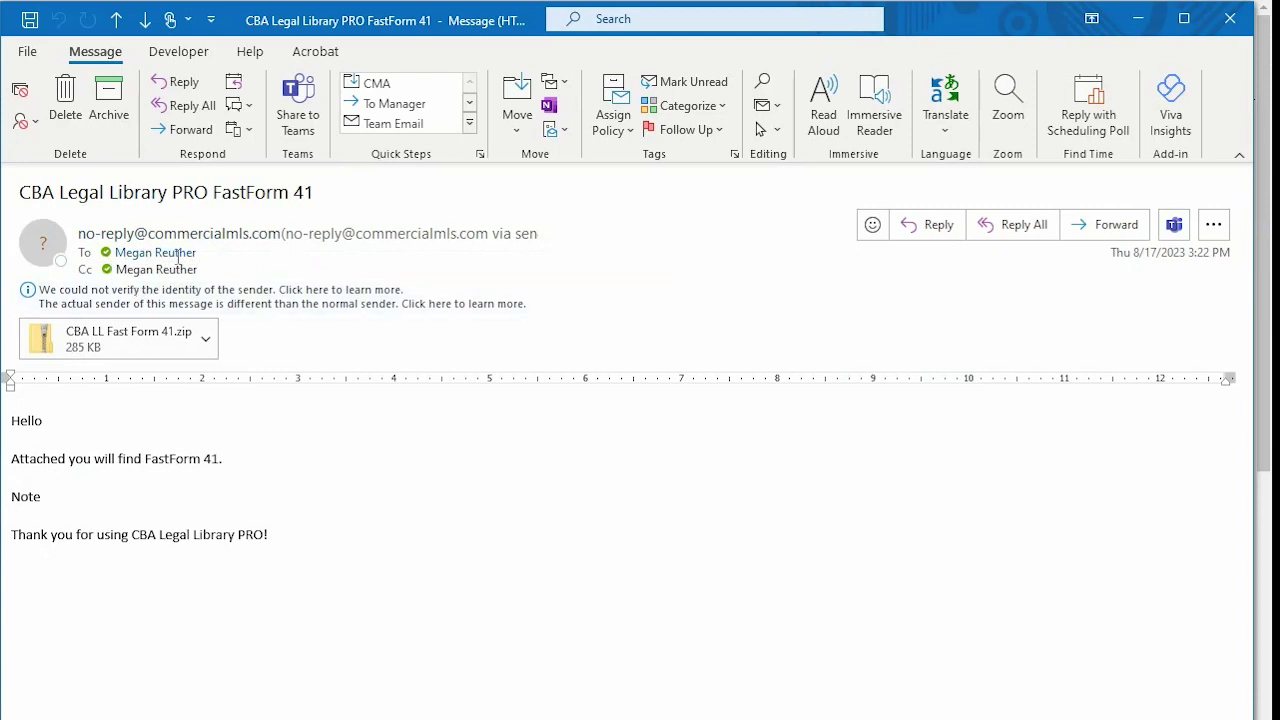
Open the CBA LL Fast Form 41.zip attachment from the FastForm 41 email
{"action": "mouse_move", "coordinate": [209, 272]}
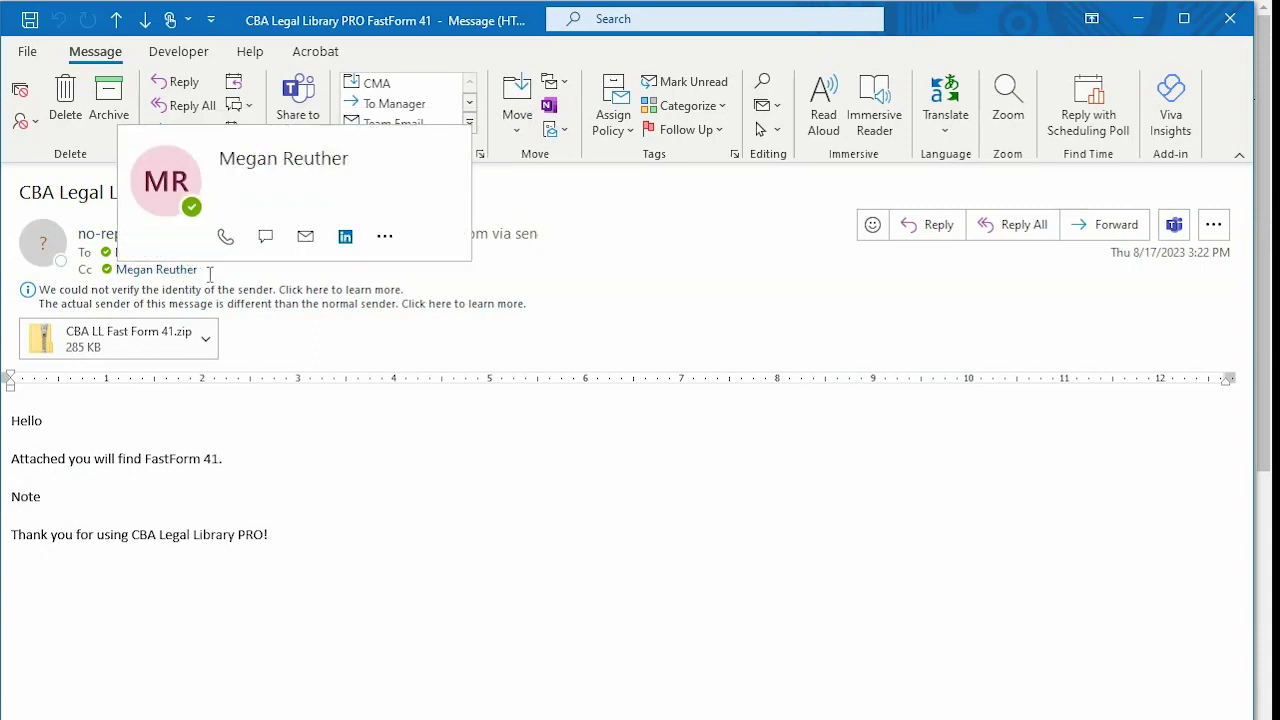
{"action": "double_click", "coordinate": [85, 345]}
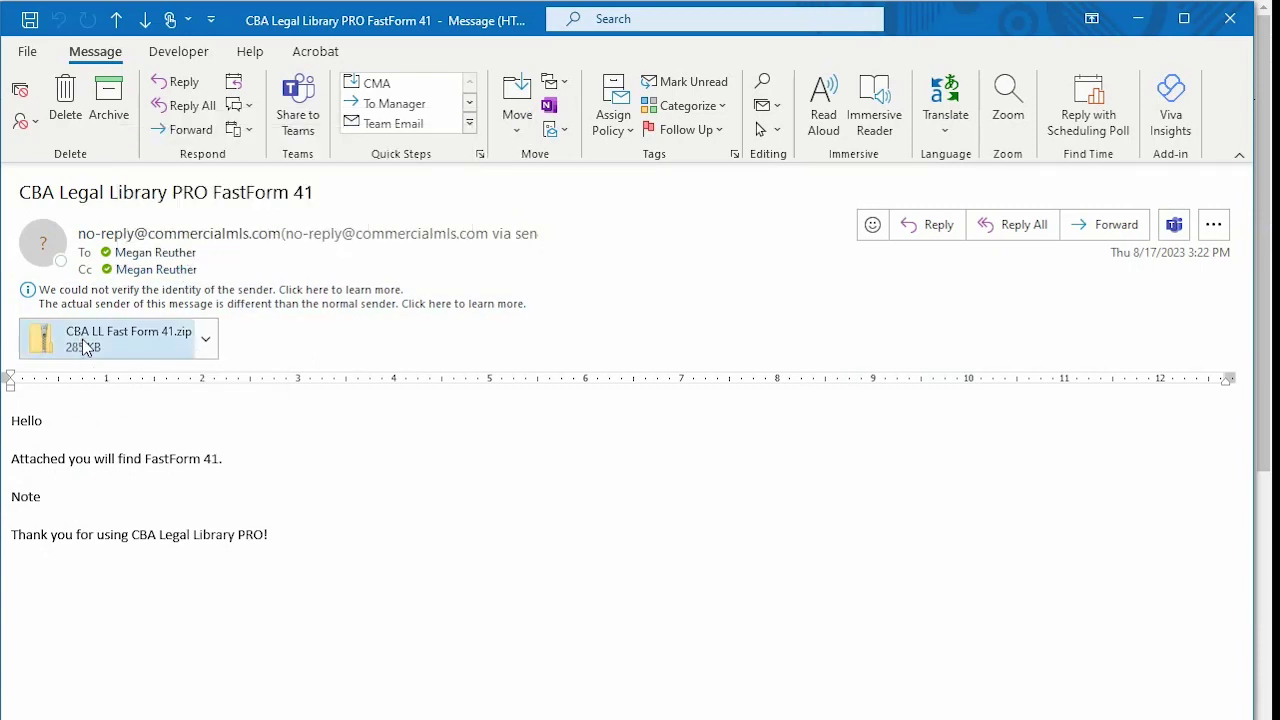
Confirm opening the zip, inspect the Master XS PDF and .rev.pdf files, then close the archive
{"action": "left_click", "coordinate": [538, 498]}
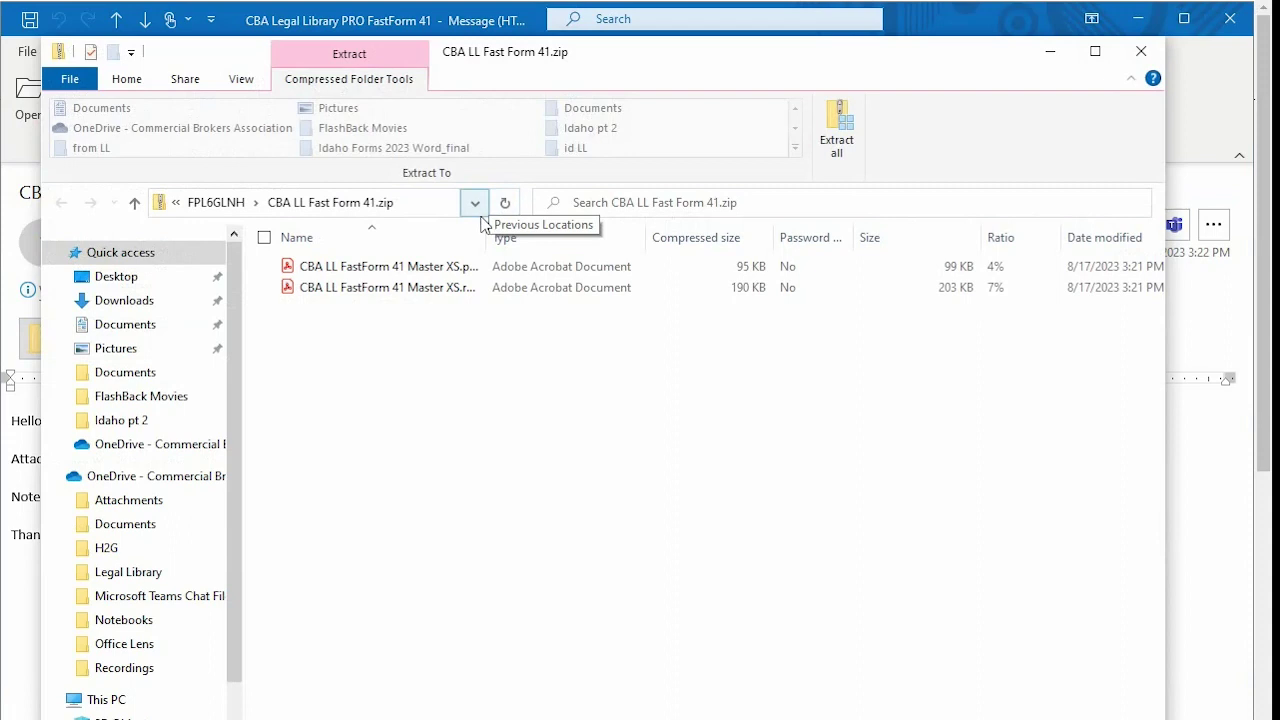
{"action": "left_click_drag", "start_coordinate": [487, 237], "coordinate": [585, 237]}
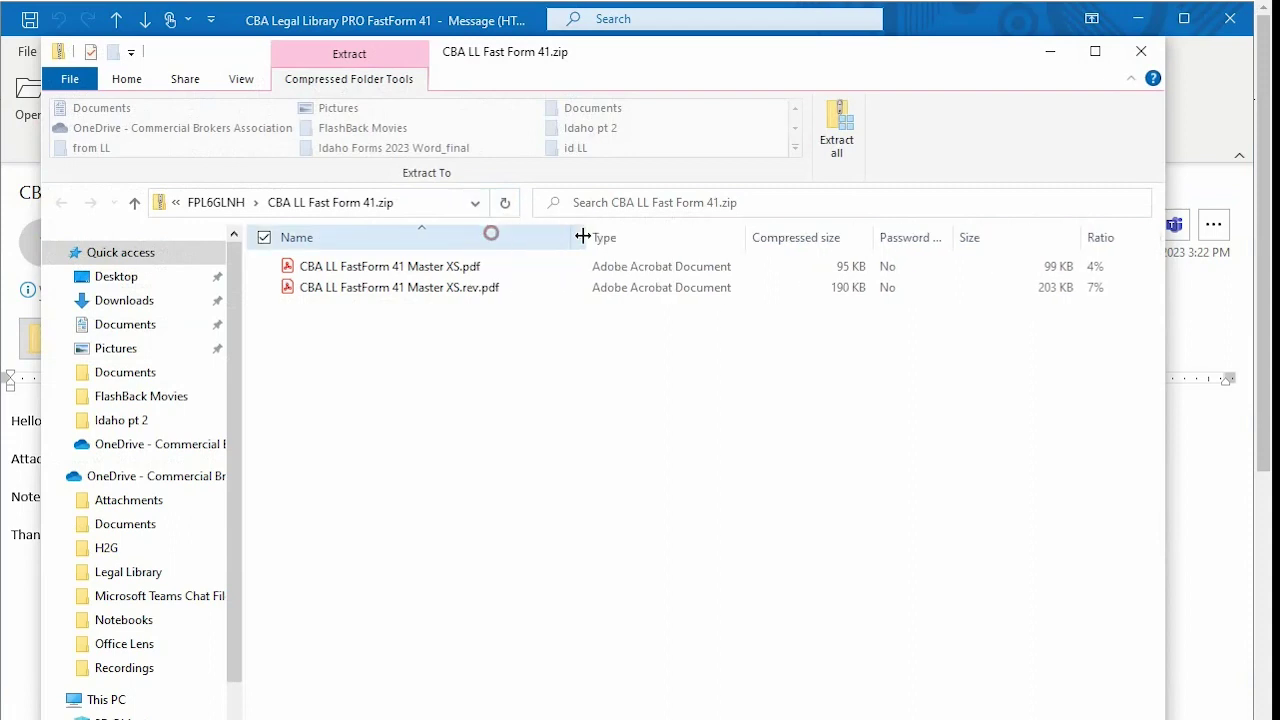
{"action": "left_click", "coordinate": [434, 288]}
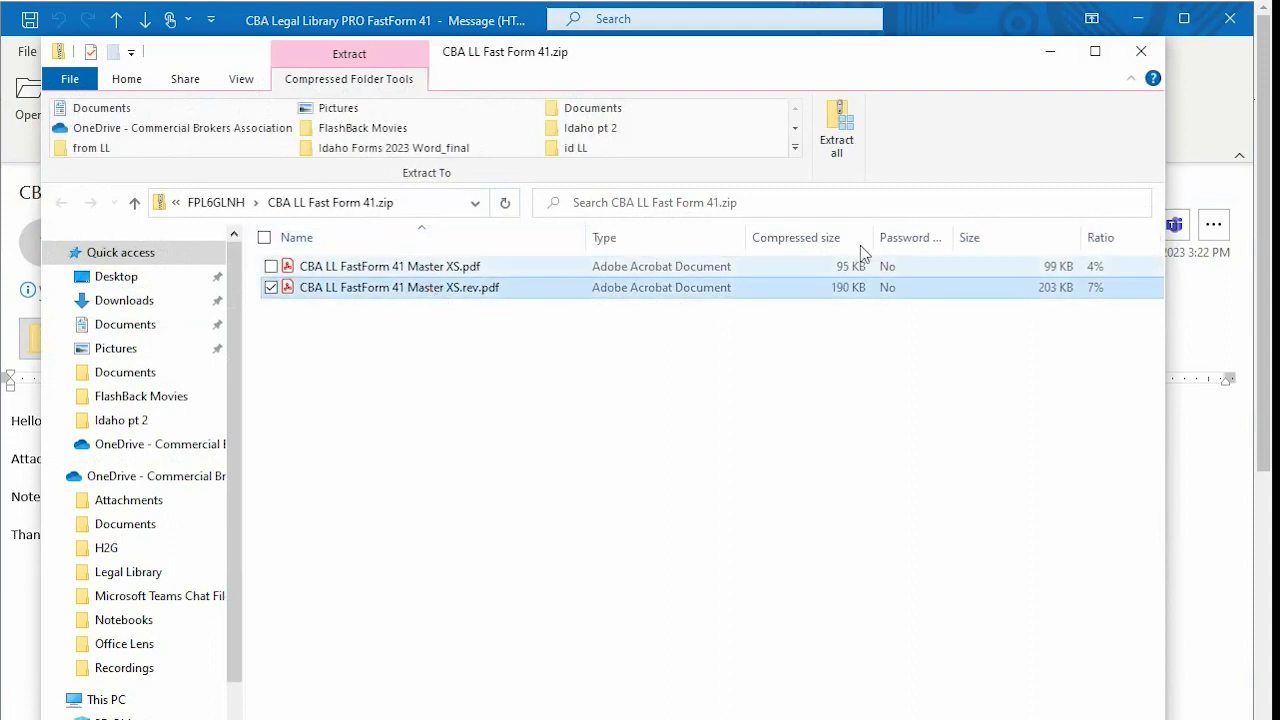
{"action": "left_click", "coordinate": [1141, 51]}
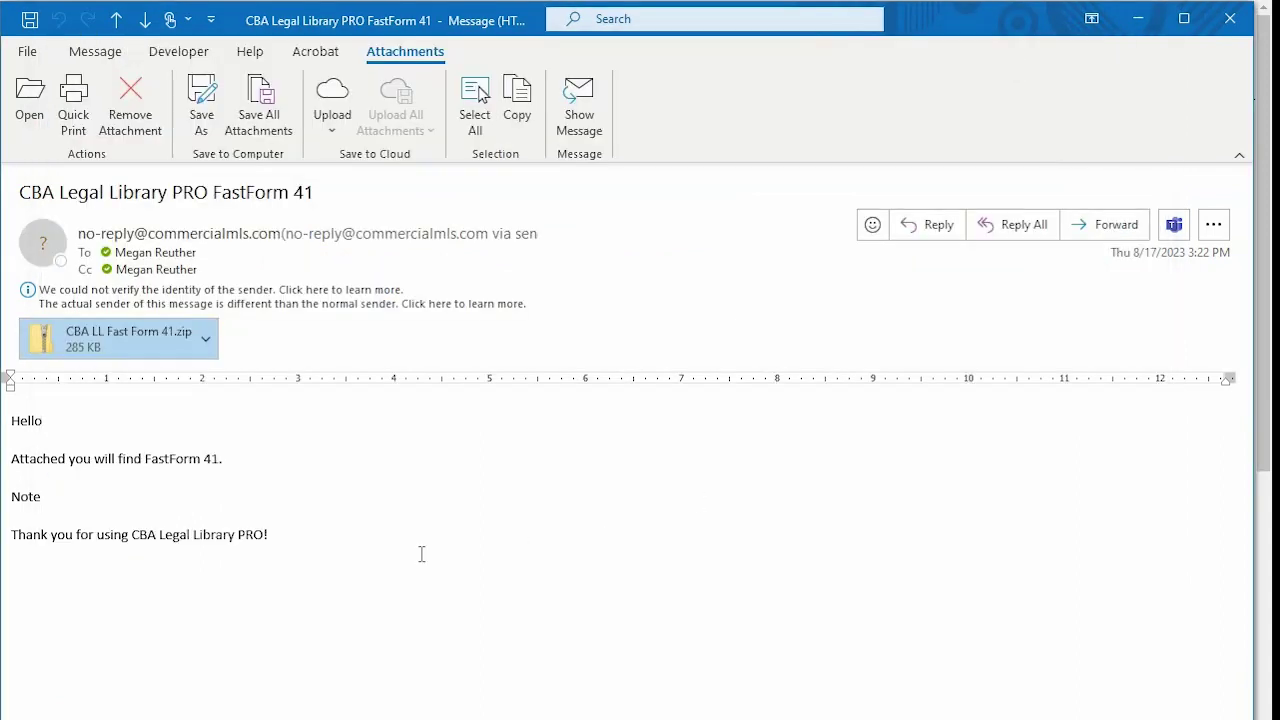
{"action": "left_click_drag", "start_coordinate": [14, 490], "coordinate": [57, 494]}
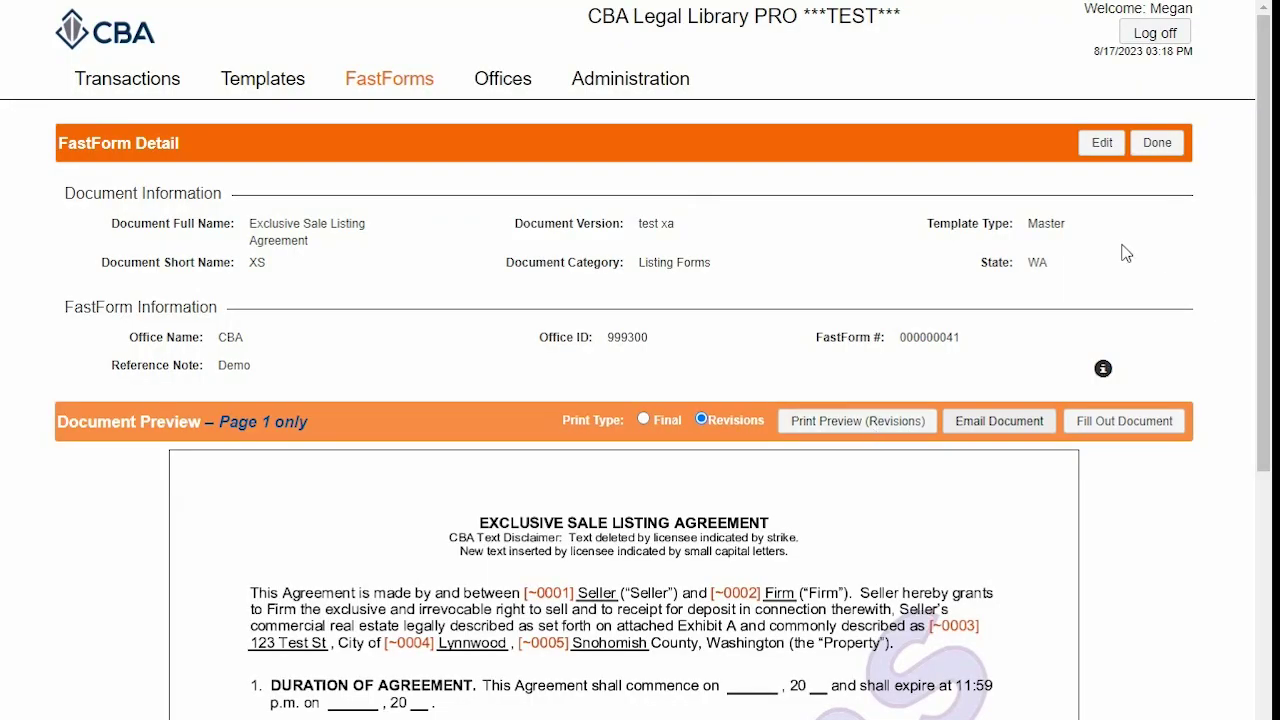
Reopen the Exclusive Sale Listing Agreement fields for editing and save it
{"action": "left_click", "coordinate": [1098, 426]}
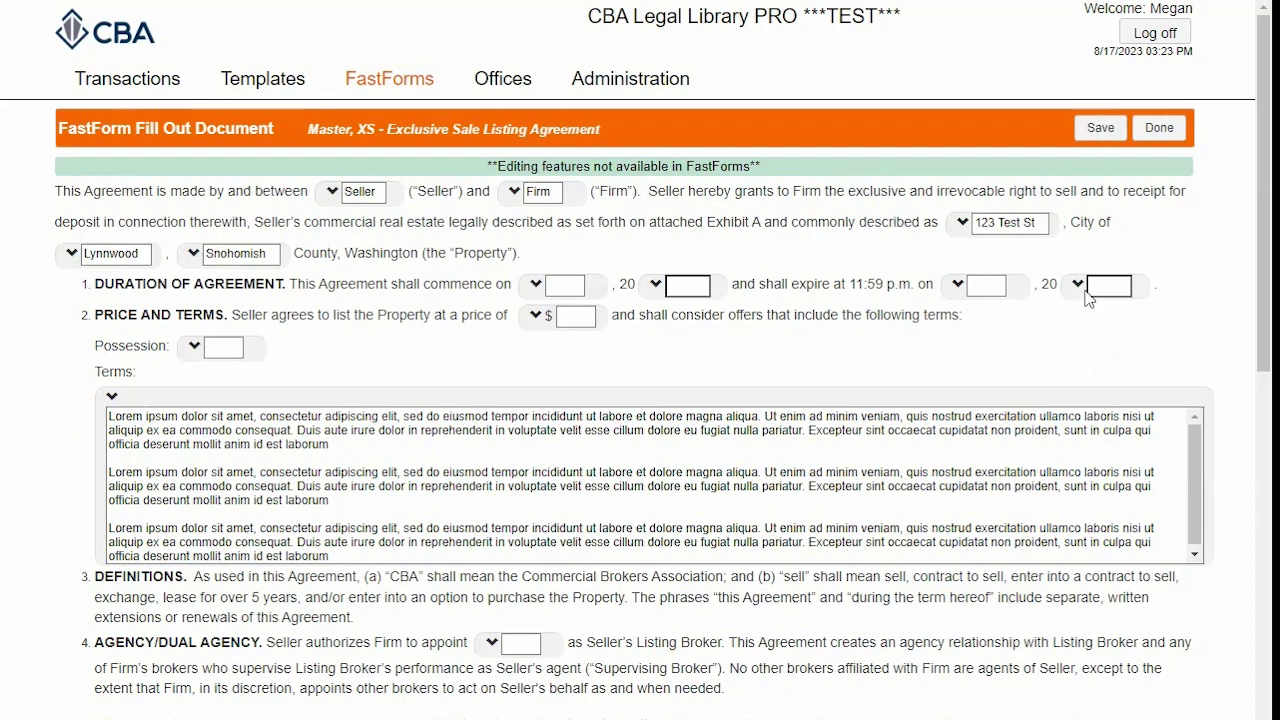
{"action": "left_click", "coordinate": [1100, 127]}
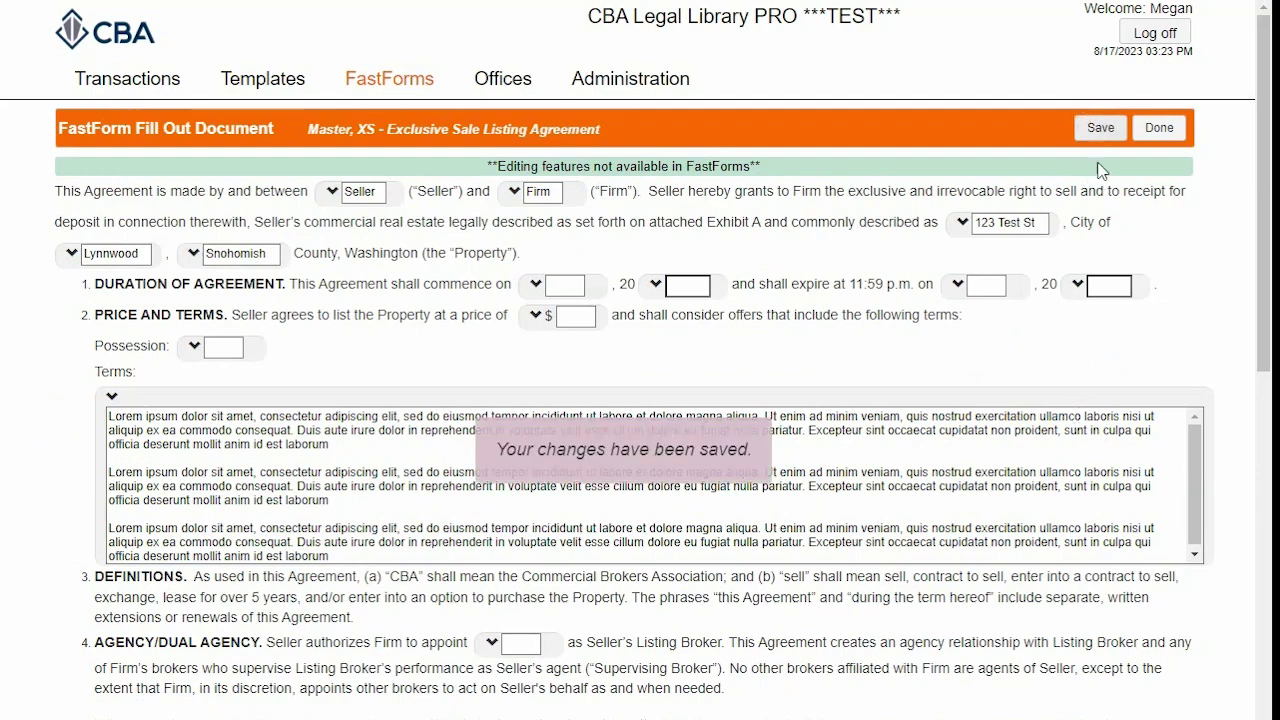